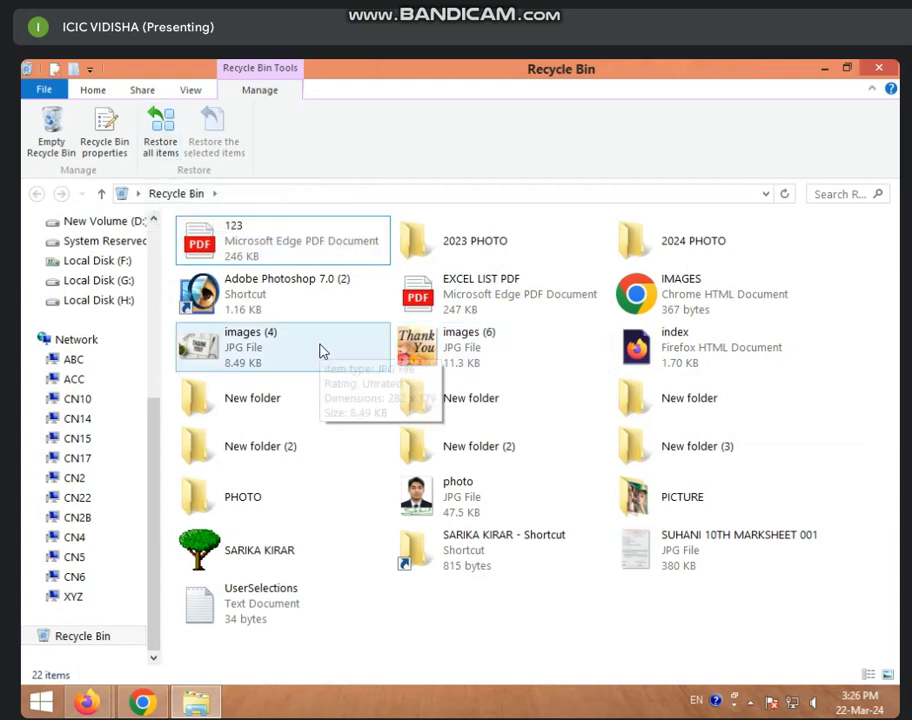
Restore the first New folder, the first New folder (2) and the PHOTO folder from the Recycle Bin.
{"action": "key", "text": "ctrl+a"}
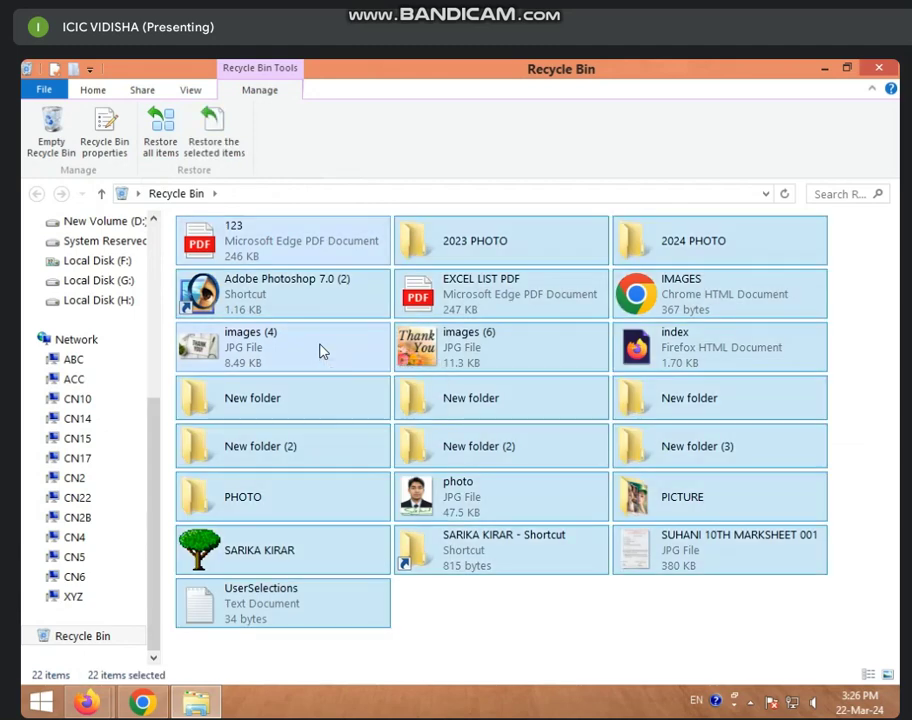
{"action": "left_click", "coordinate": [452, 648]}
{"action": "left_click", "coordinate": [308, 408]}
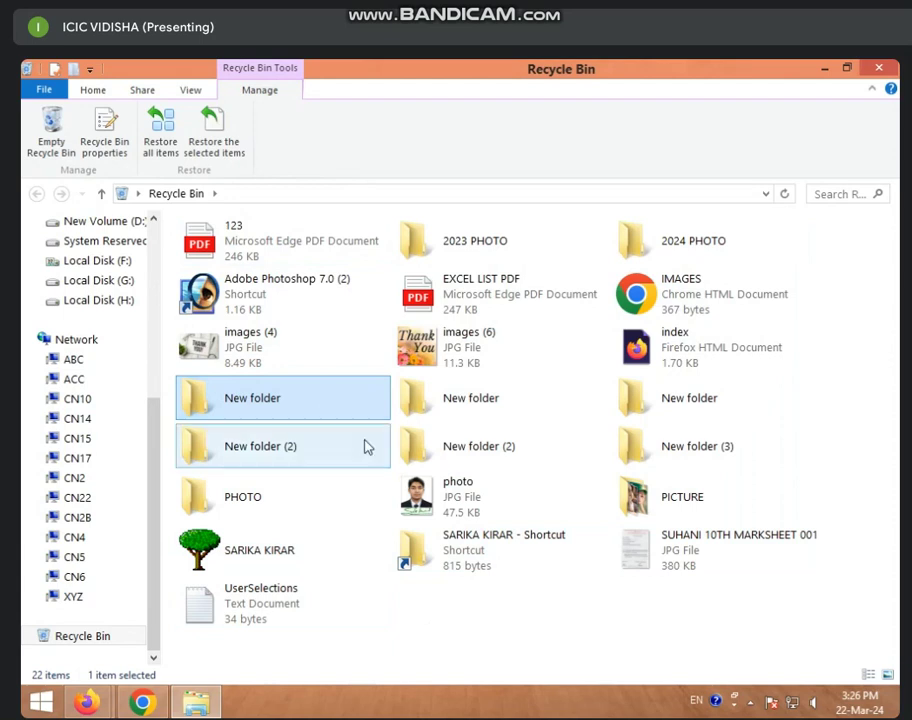
{"action": "left_click", "coordinate": [315, 454], "text": "ctrl"}
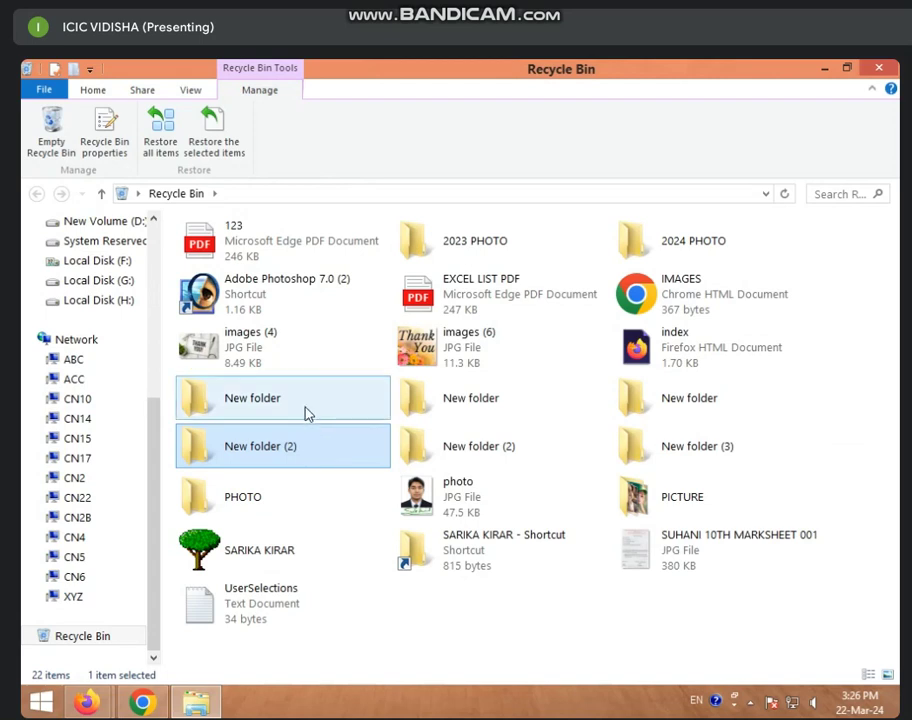
{"action": "left_click", "coordinate": [312, 410]}
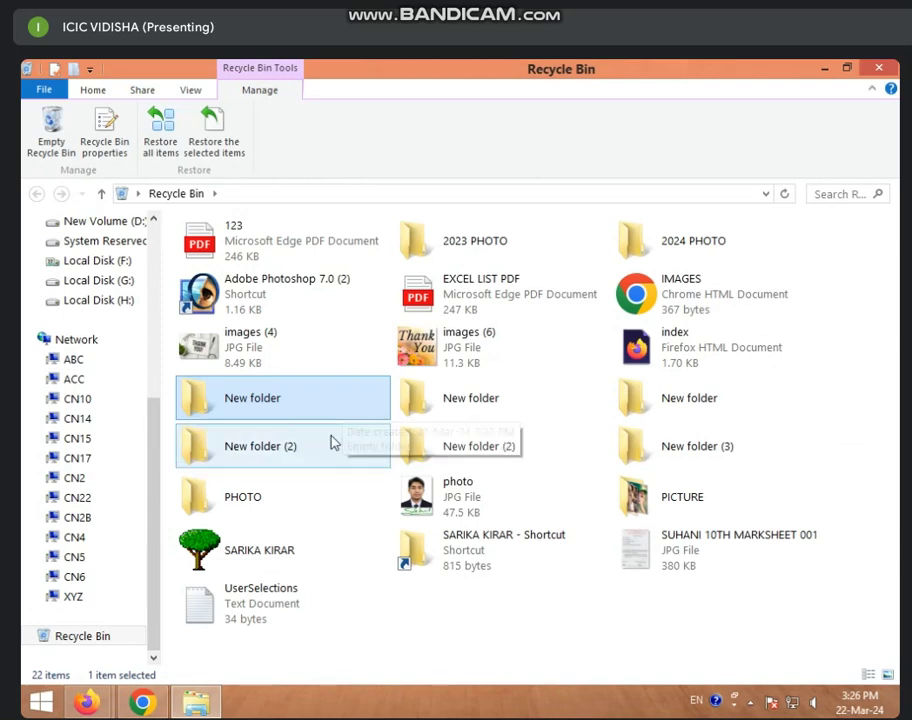
{"action": "left_click", "coordinate": [332, 442], "text": "ctrl"}
{"action": "left_click", "coordinate": [321, 491], "text": "ctrl"}
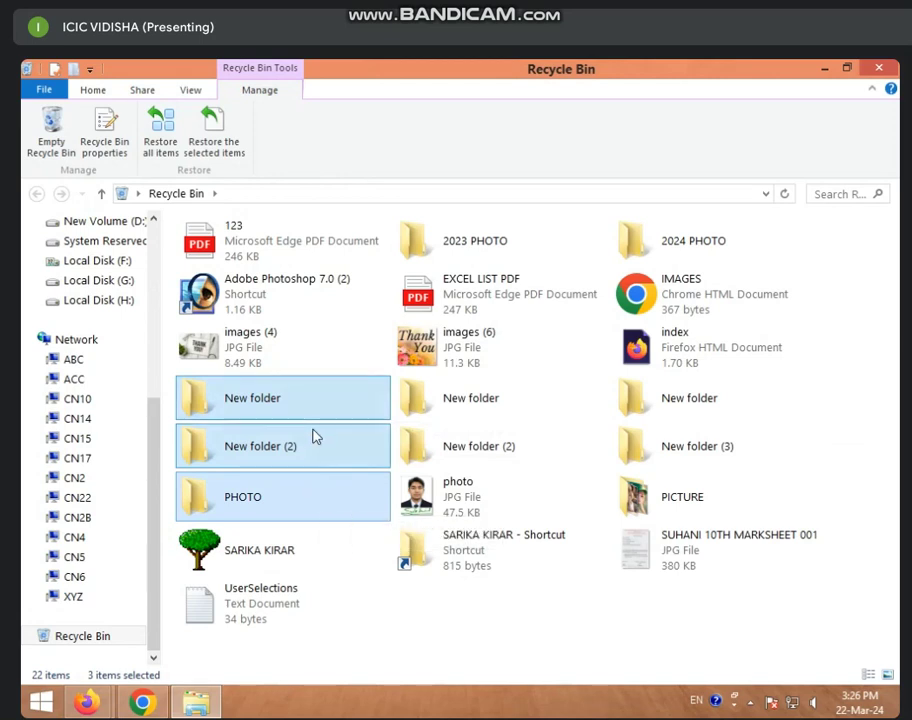
{"action": "left_click", "coordinate": [224, 155]}
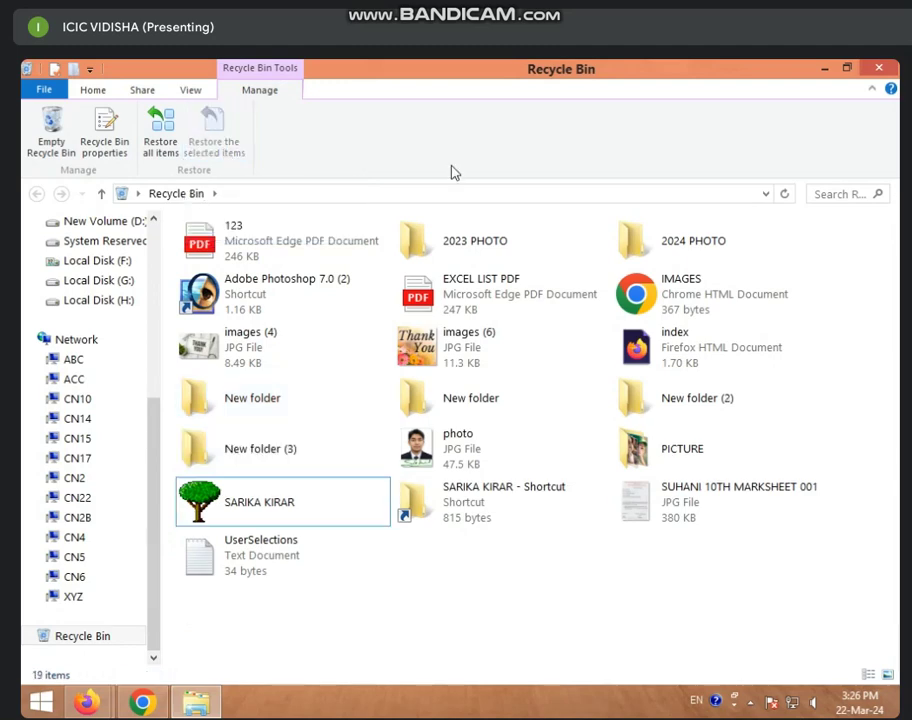
Close the Recycle Bin and refresh the desktop to check the restored folders.
{"action": "left_click", "coordinate": [878, 68]}
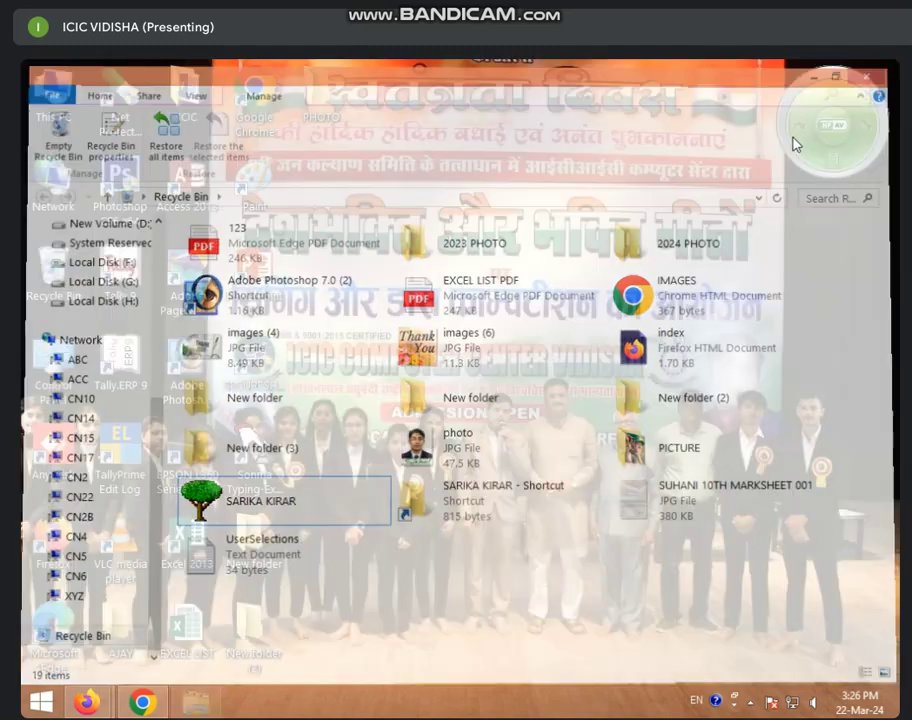
{"action": "right_click", "coordinate": [535, 250]}
{"action": "left_click", "coordinate": [550, 307]}
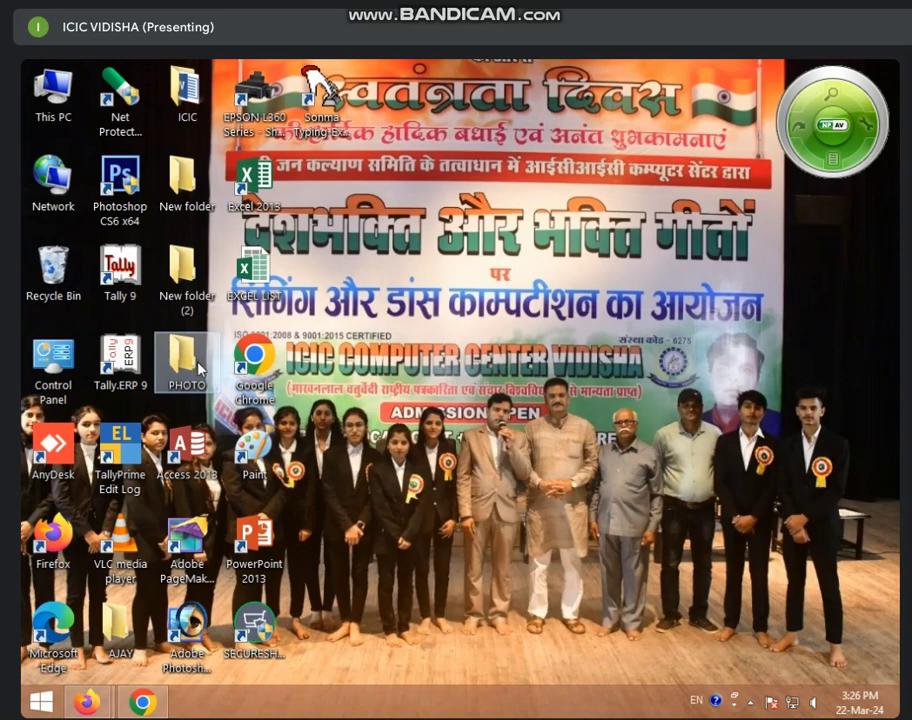
{"action": "right_click", "coordinate": [578, 260]}
{"action": "left_click", "coordinate": [611, 311]}
{"action": "right_click", "coordinate": [497, 251]}
{"action": "left_click", "coordinate": [513, 295]}
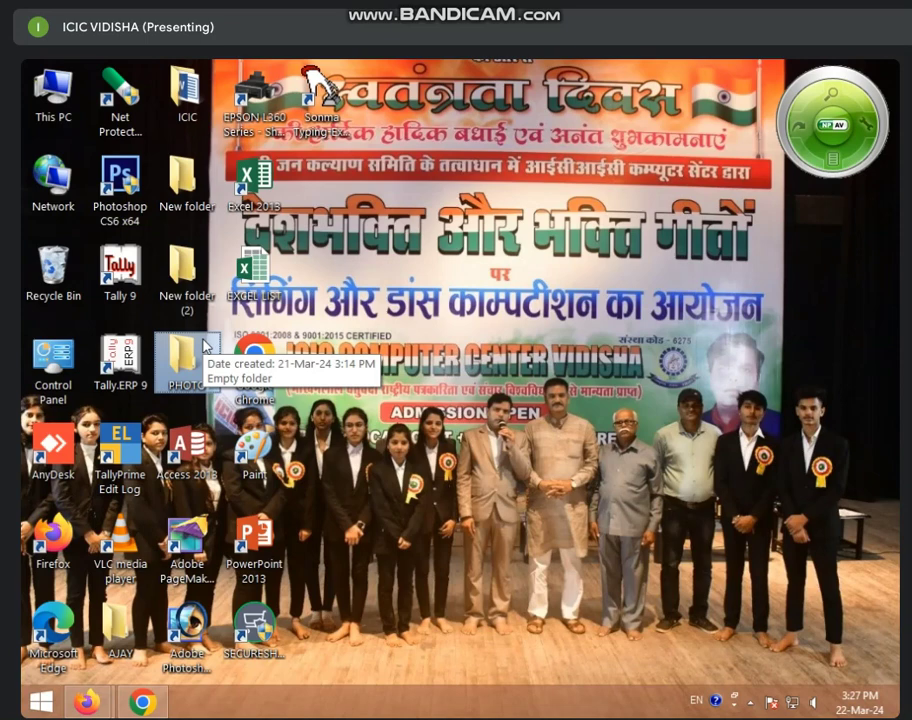
Reopen the Recycle Bin and permanently delete the first New folder in it.
{"action": "double_click", "coordinate": [52, 268]}
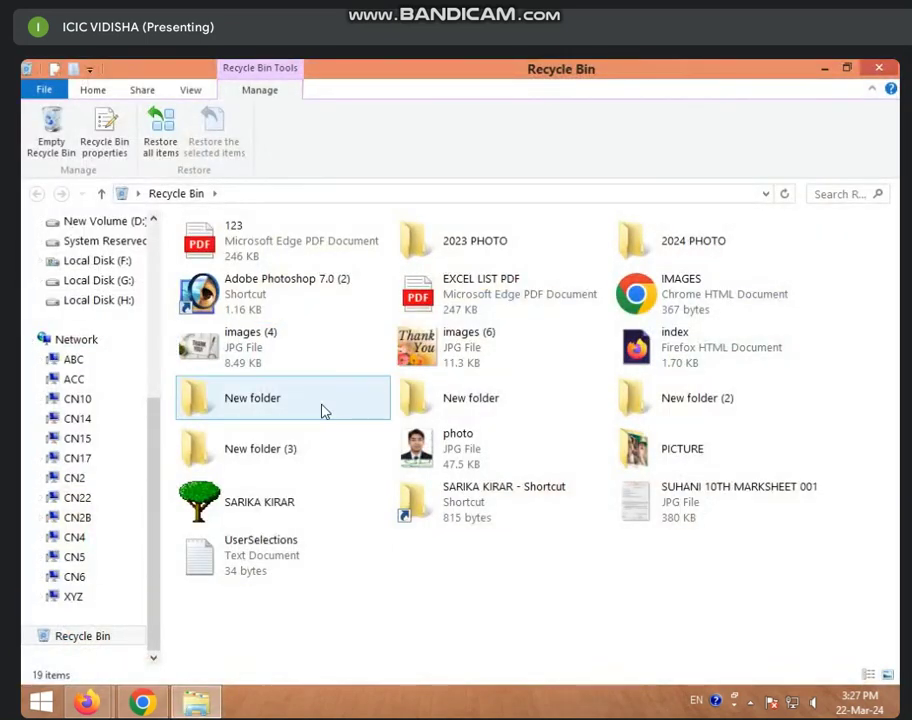
{"action": "left_click", "coordinate": [323, 411]}
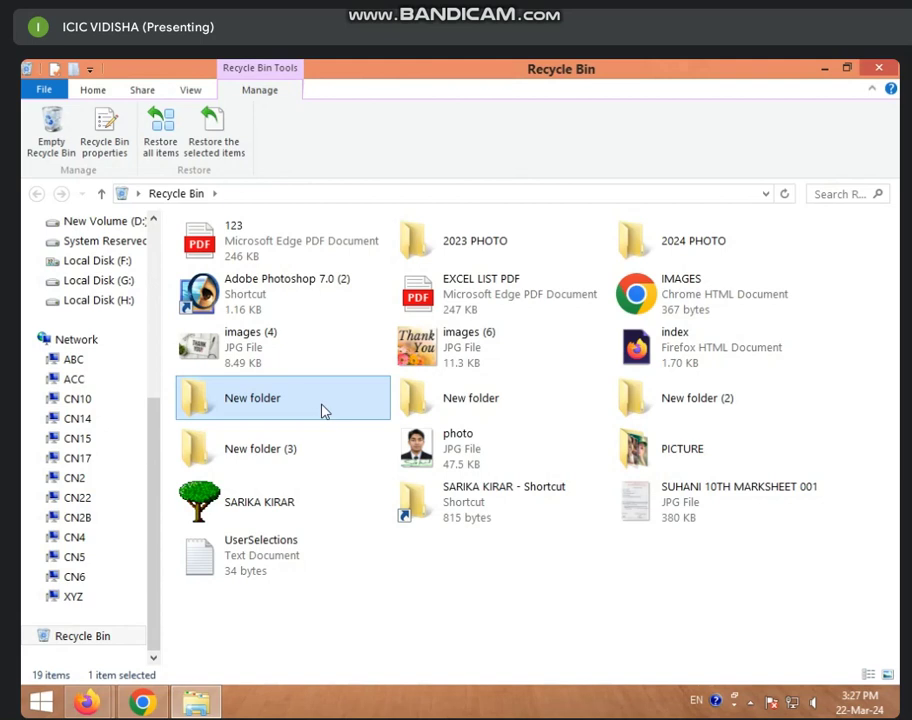
{"action": "right_click", "coordinate": [323, 411]}
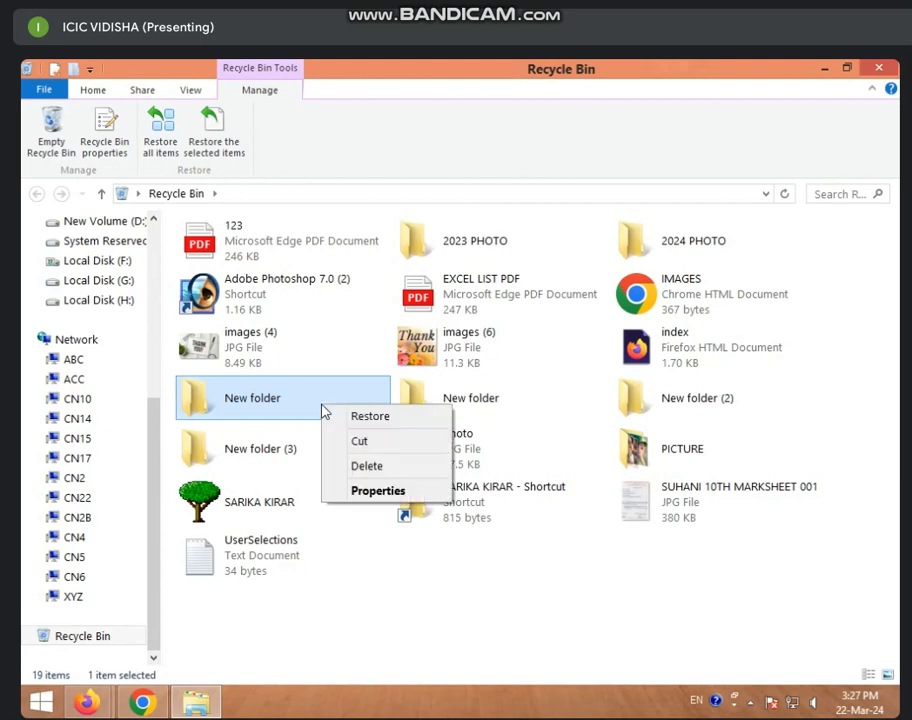
{"action": "left_click", "coordinate": [360, 468]}
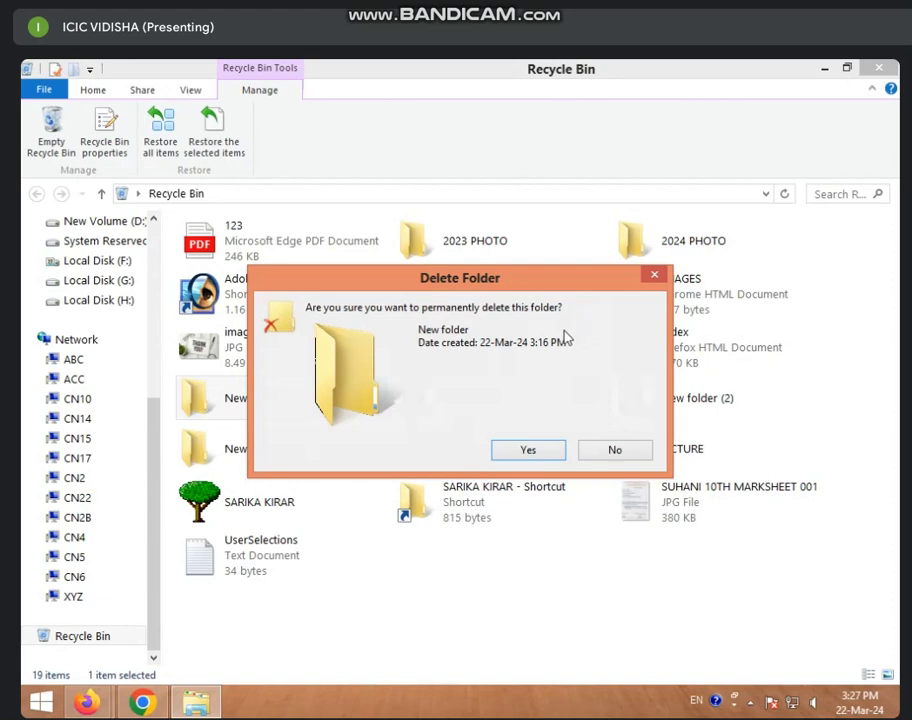
{"action": "left_click", "coordinate": [530, 451]}
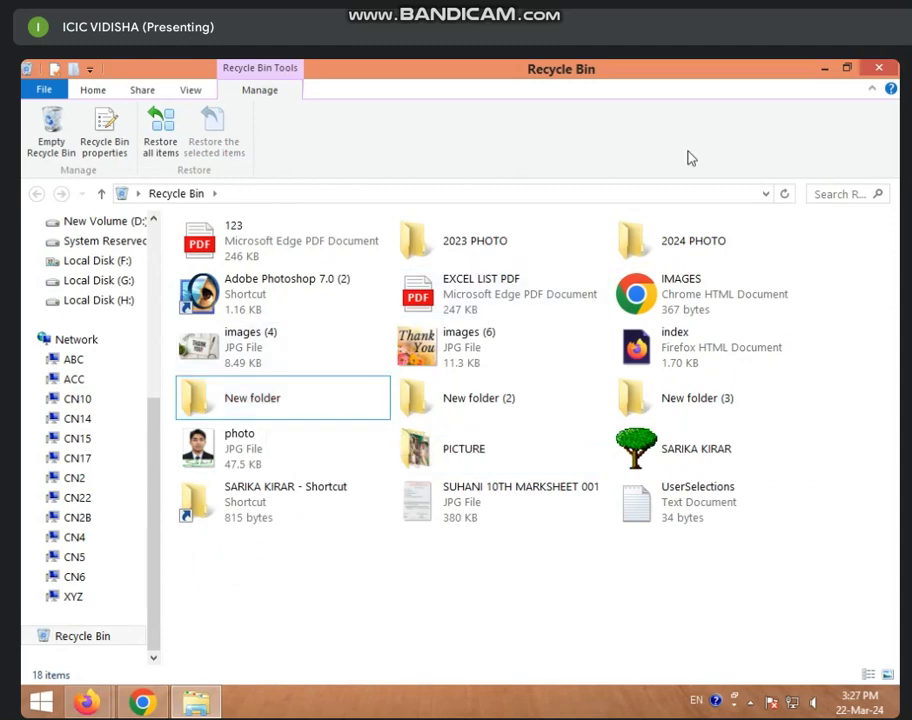
Close the Recycle Bin and refresh the desktop.
{"action": "left_click", "coordinate": [876, 67]}
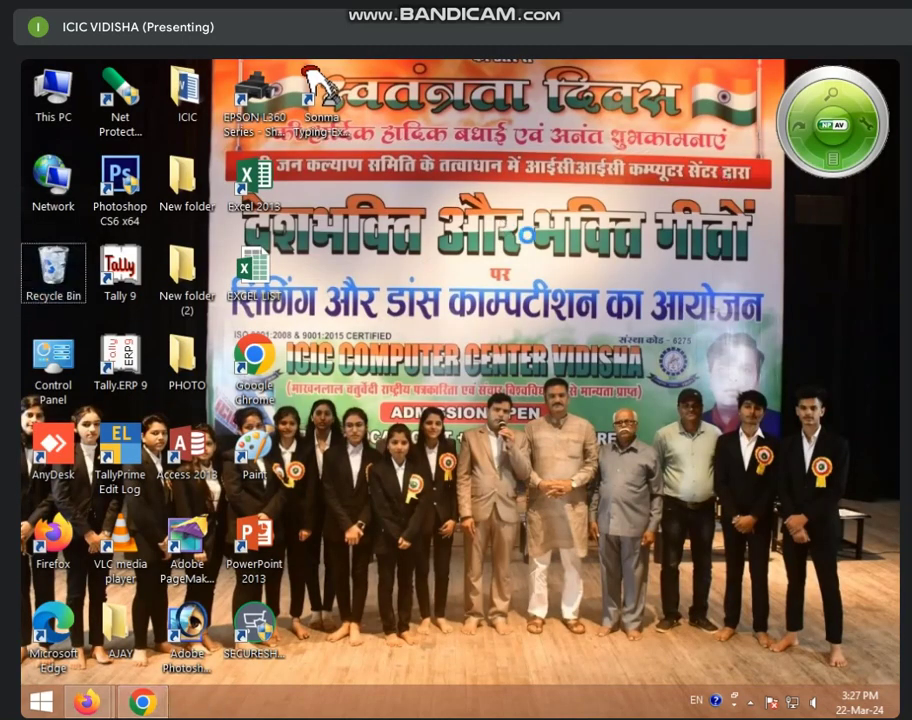
{"action": "right_click", "coordinate": [507, 224]}
{"action": "left_click", "coordinate": [540, 267]}
{"action": "right_click", "coordinate": [478, 250]}
{"action": "left_click", "coordinate": [497, 297]}
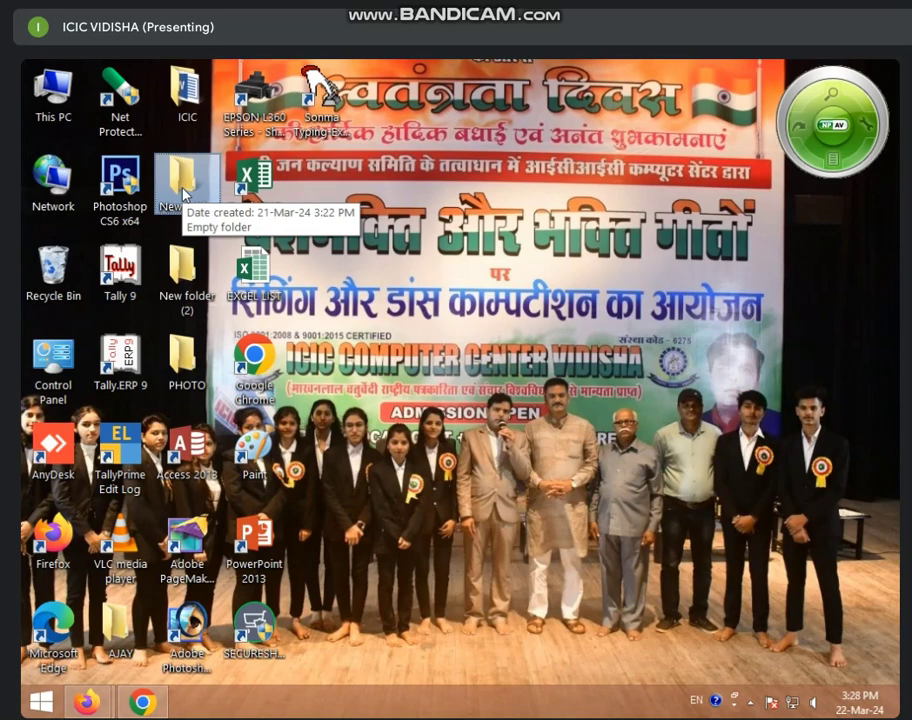
Try to permanently delete New folder from the desktop.
{"action": "key", "text": "shift+Delete"}
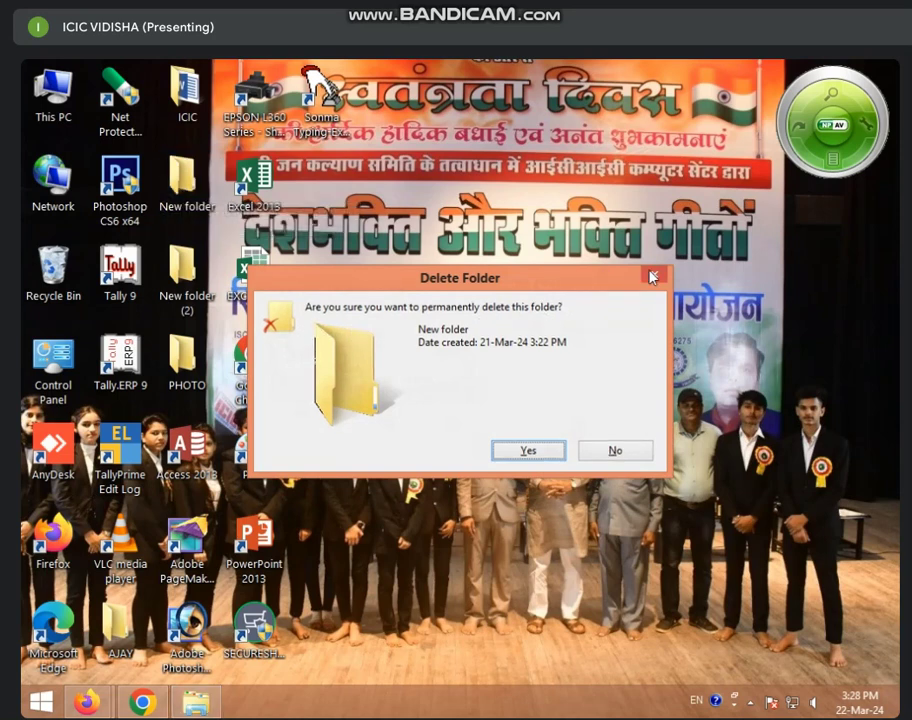
{"action": "key", "text": "Return"}
Open the Recycle Bin and permanently delete all items in it.
{"action": "double_click", "coordinate": [60, 300]}
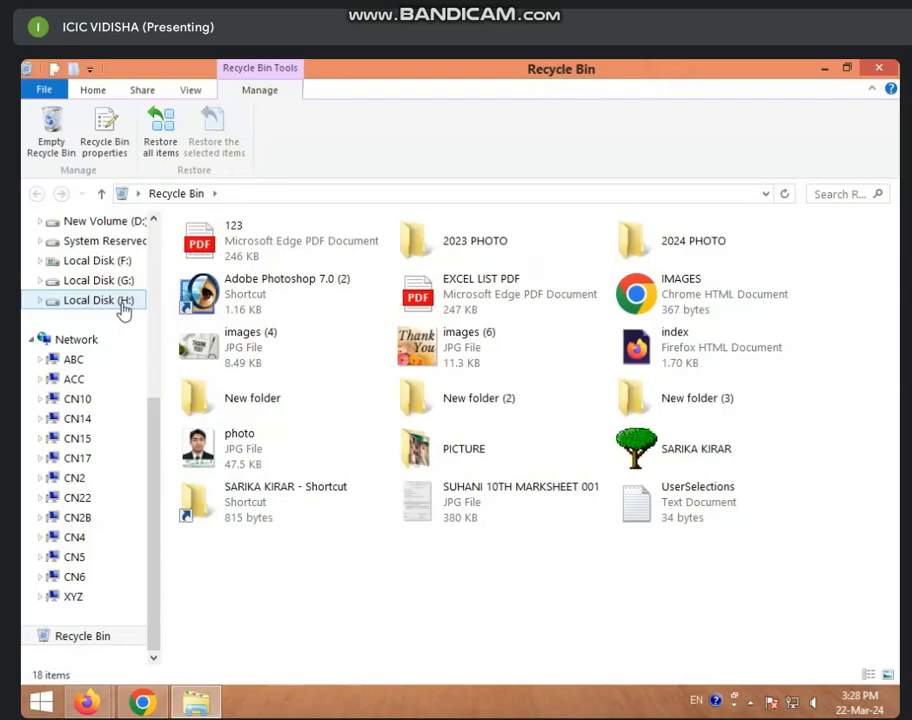
{"action": "key", "text": "ctrl+a"}
{"action": "key", "text": "Delete"}
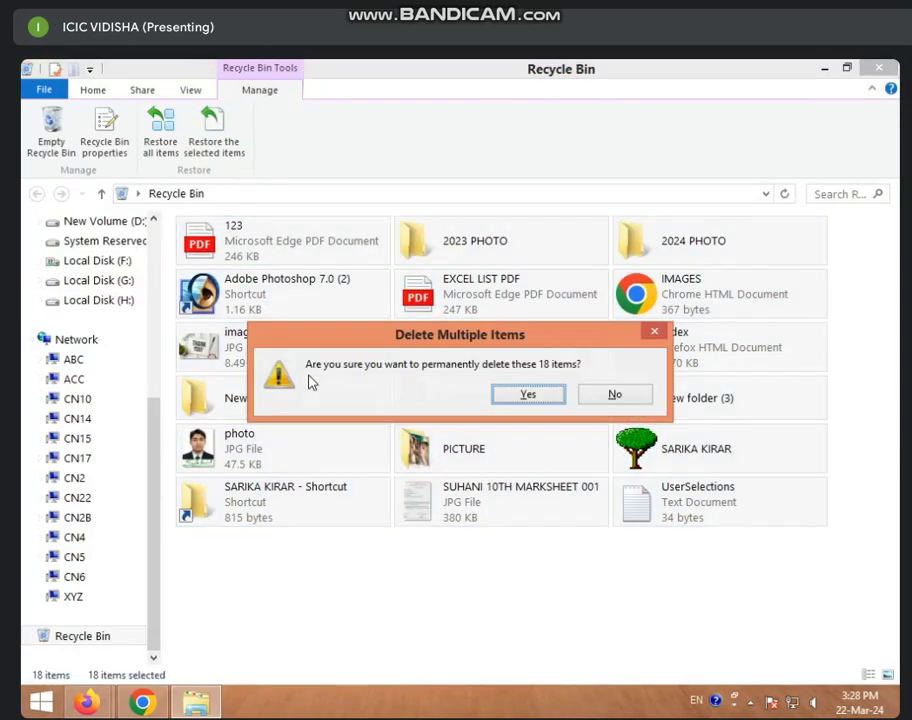
{"action": "key", "text": "Return"}
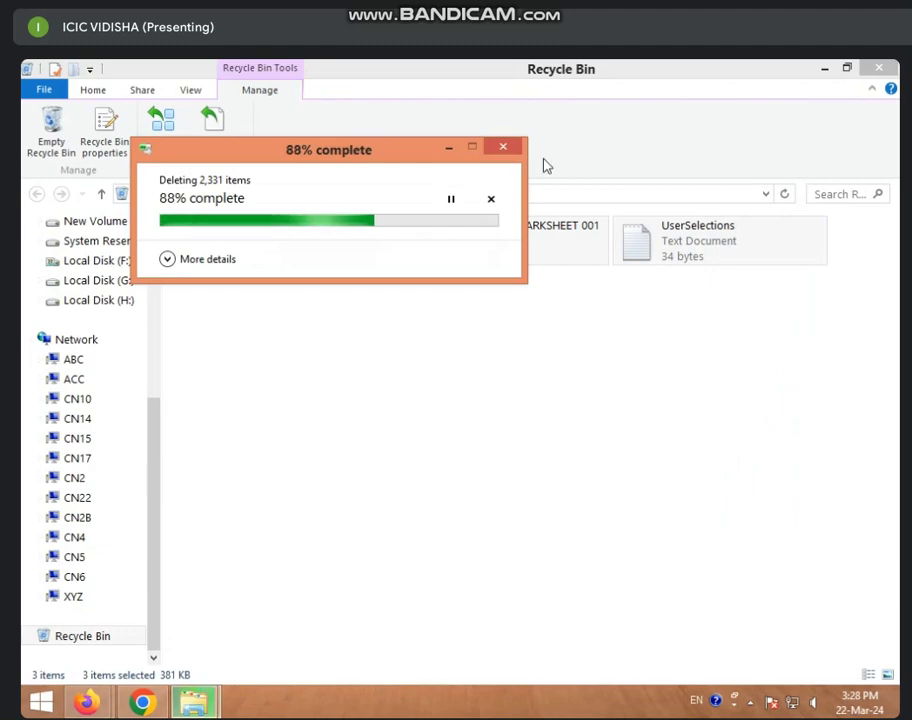
Refresh the Recycle Bin view and close its window.
{"action": "right_click", "coordinate": [463, 309]}
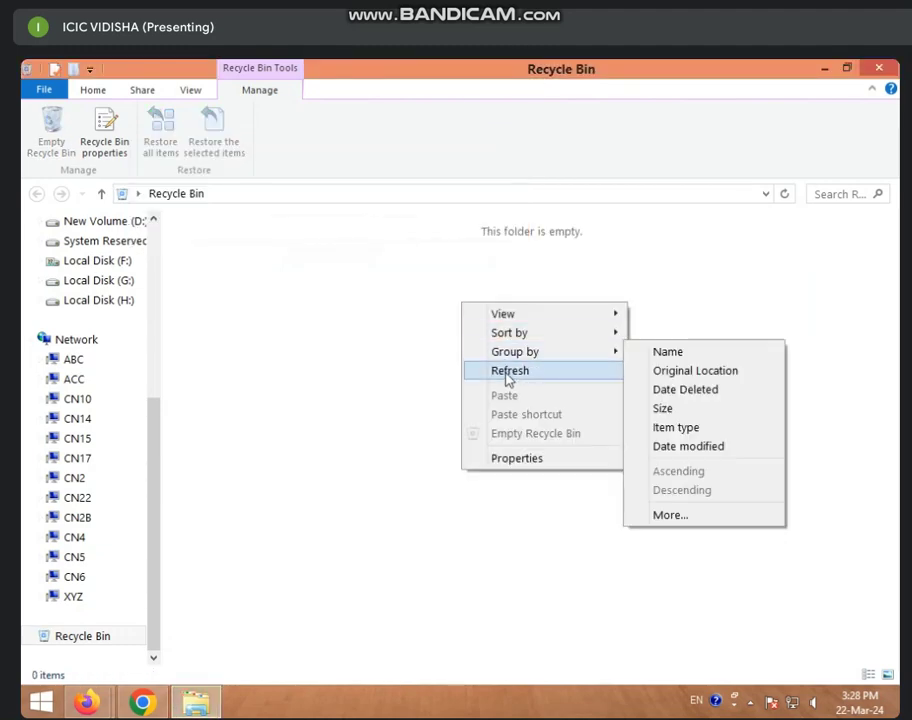
{"action": "left_click", "coordinate": [507, 381]}
{"action": "right_click", "coordinate": [469, 298]}
{"action": "left_click", "coordinate": [517, 367]}
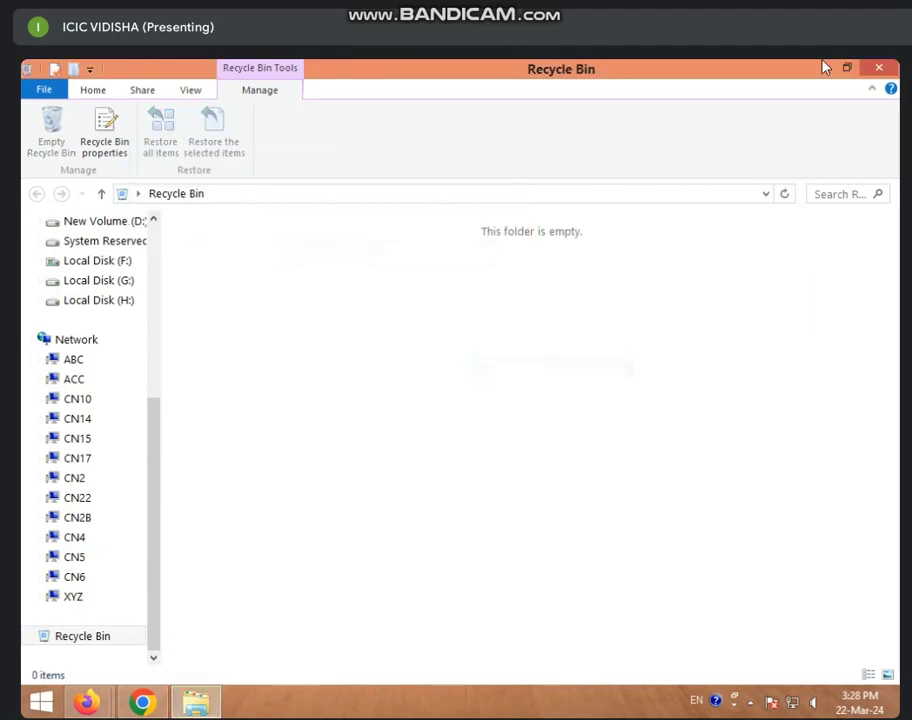
{"action": "left_click", "coordinate": [879, 68]}
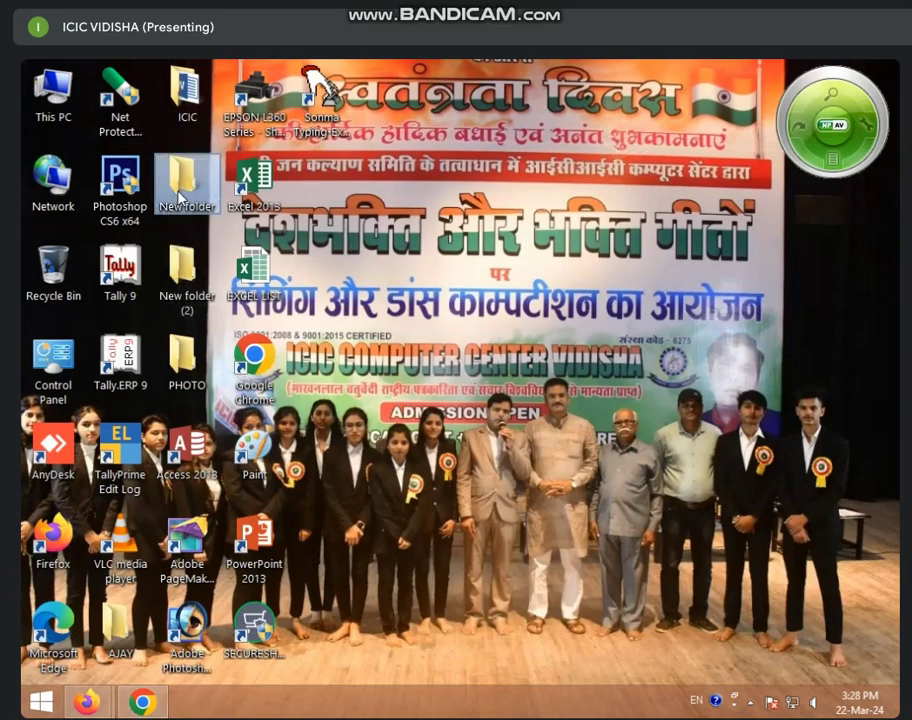
Move the desktop's New folder to the Recycle Bin and look for it there.
{"action": "key", "text": "Delete"}
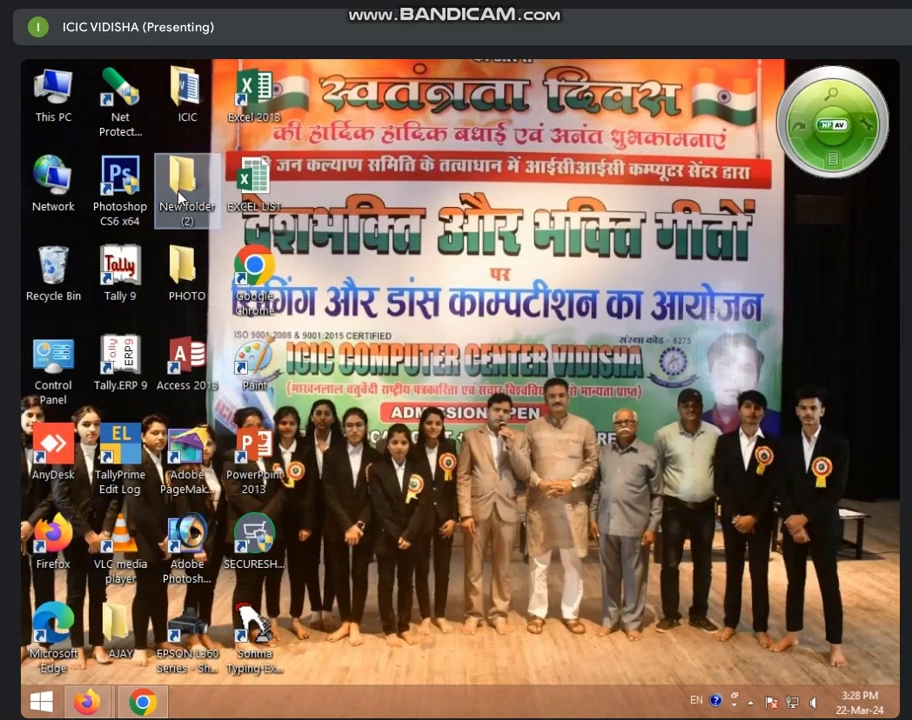
{"action": "double_click", "coordinate": [52, 262]}
{"action": "left_click", "coordinate": [879, 68]}
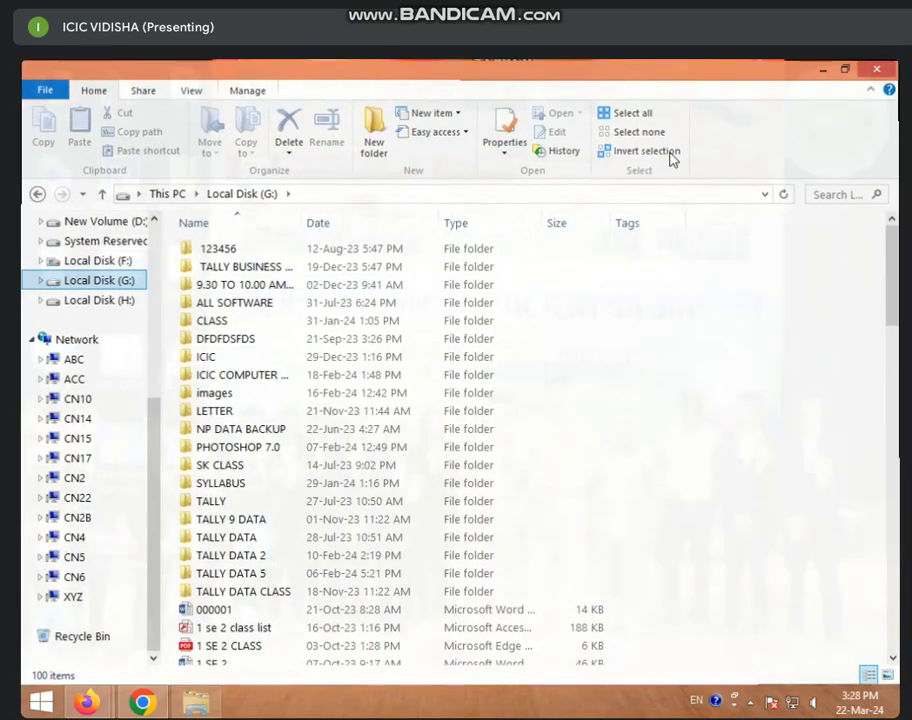
{"action": "double_click", "coordinate": [70, 272]}
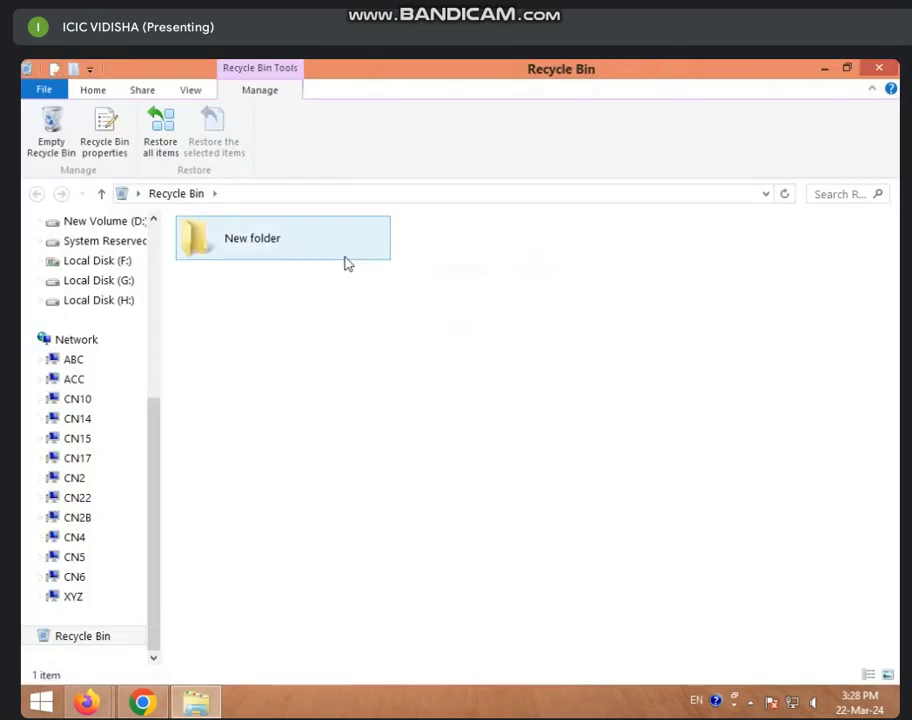
{"action": "left_click", "coordinate": [879, 68]}
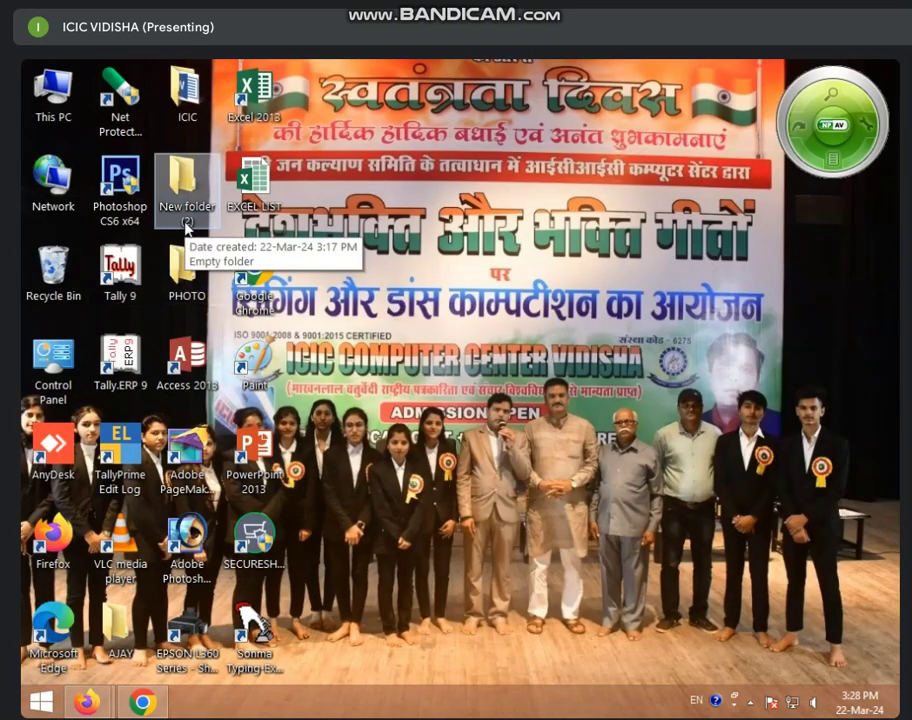
Refresh the desktop and permanently delete New folder (2), bypassing the Recycle Bin.
{"action": "right_click", "coordinate": [465, 252]}
{"action": "left_click", "coordinate": [480, 302]}
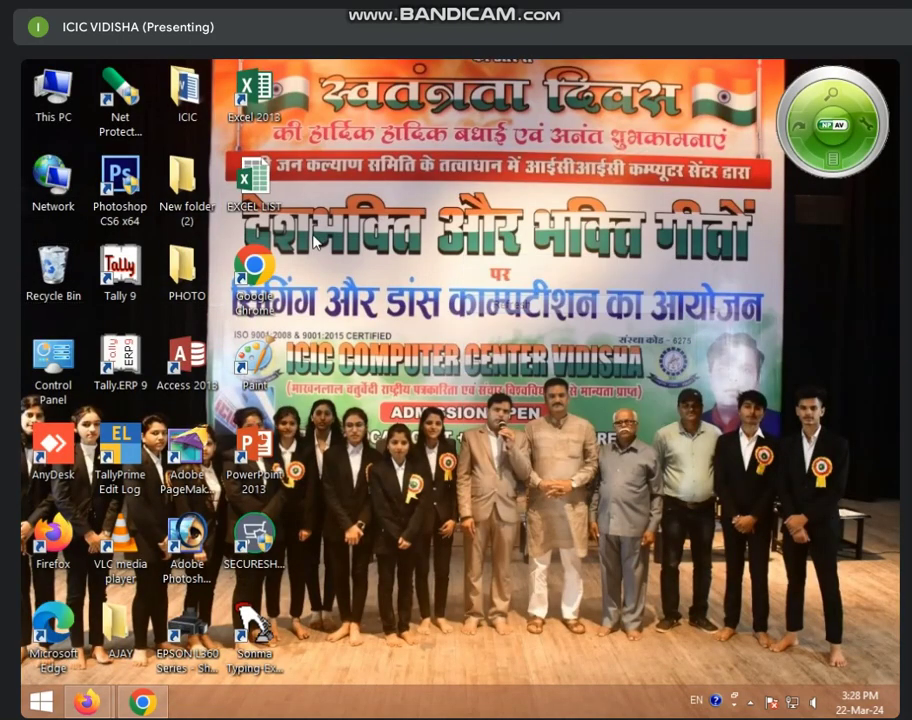
{"action": "left_click", "coordinate": [188, 207]}
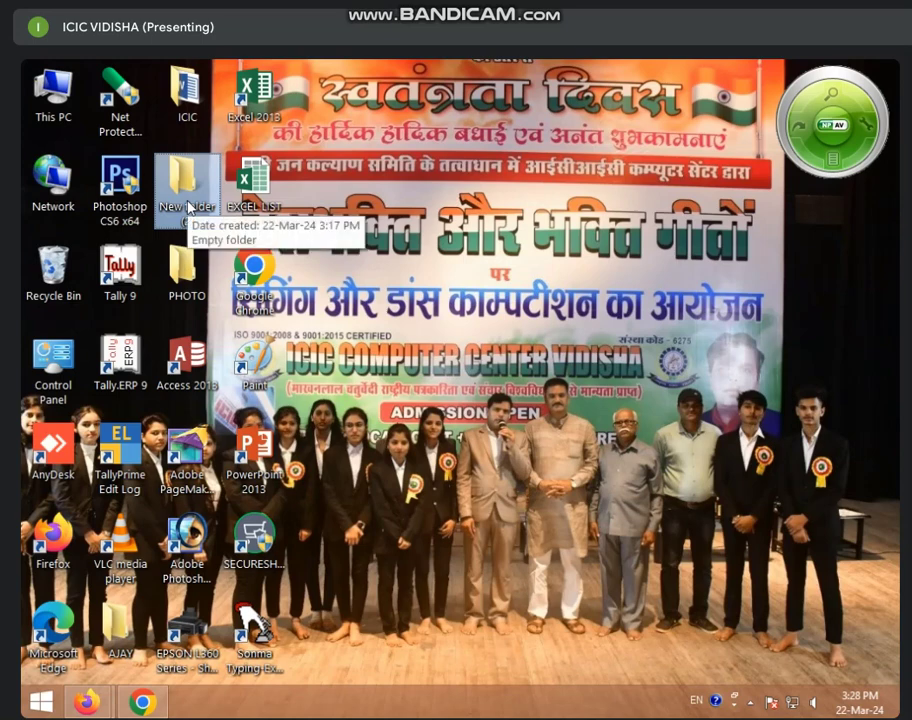
{"action": "key", "text": "shift+Delete"}
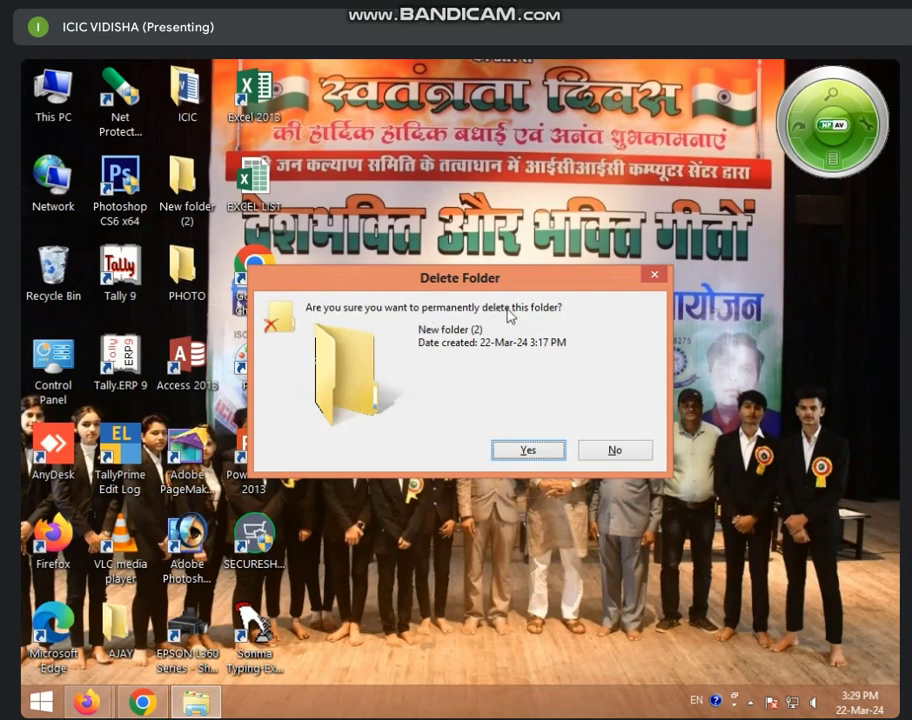
{"action": "left_click", "coordinate": [526, 450]}
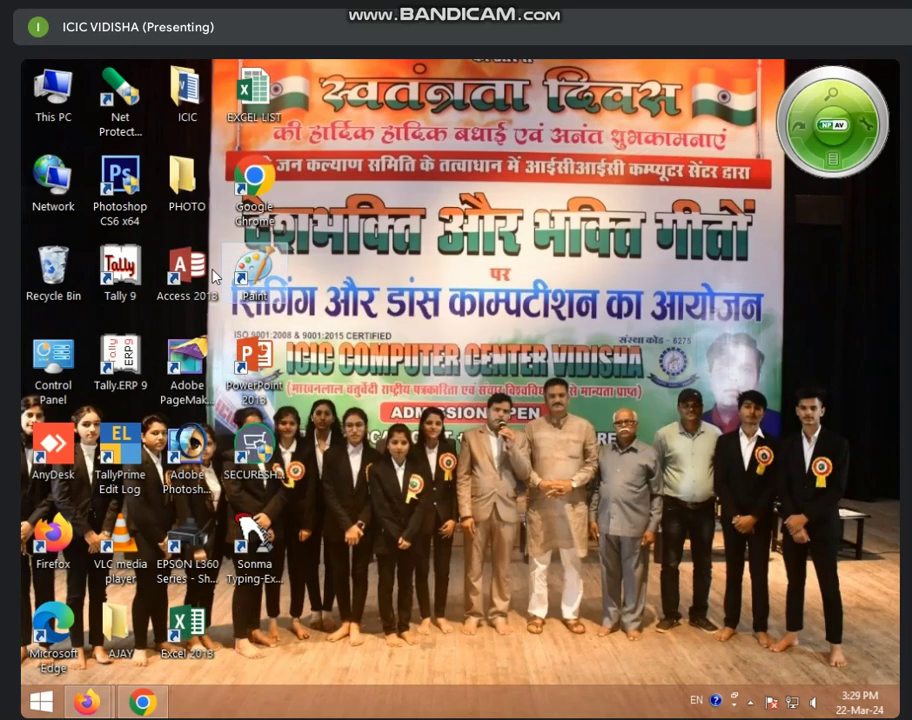
Check the Recycle Bin for New folder (2), close it and refresh the desktop.
{"action": "double_click", "coordinate": [52, 262]}
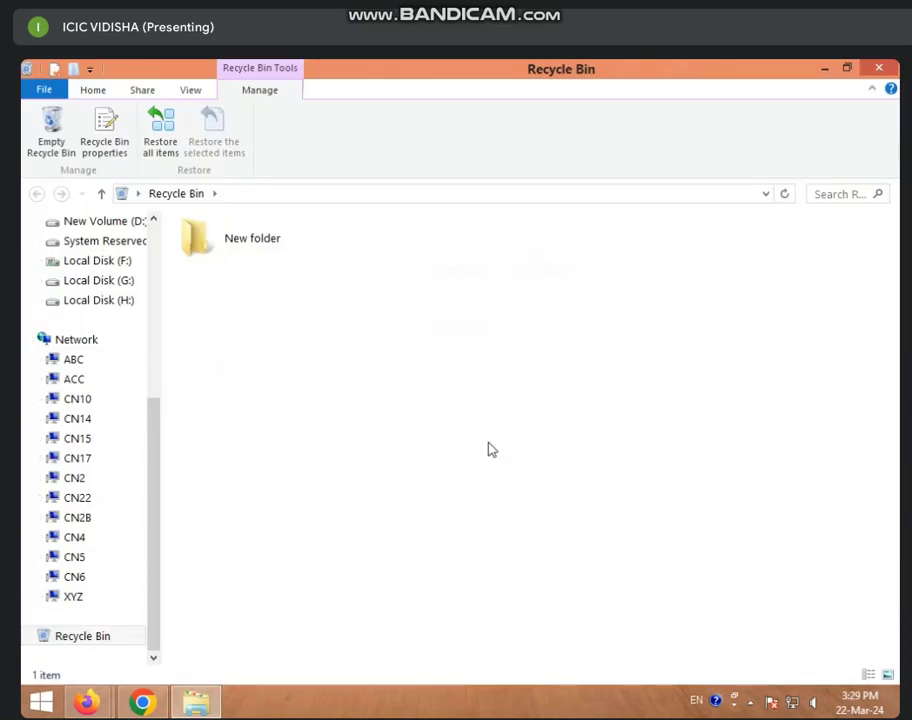
{"action": "left_click", "coordinate": [880, 67]}
{"action": "right_click", "coordinate": [533, 160]}
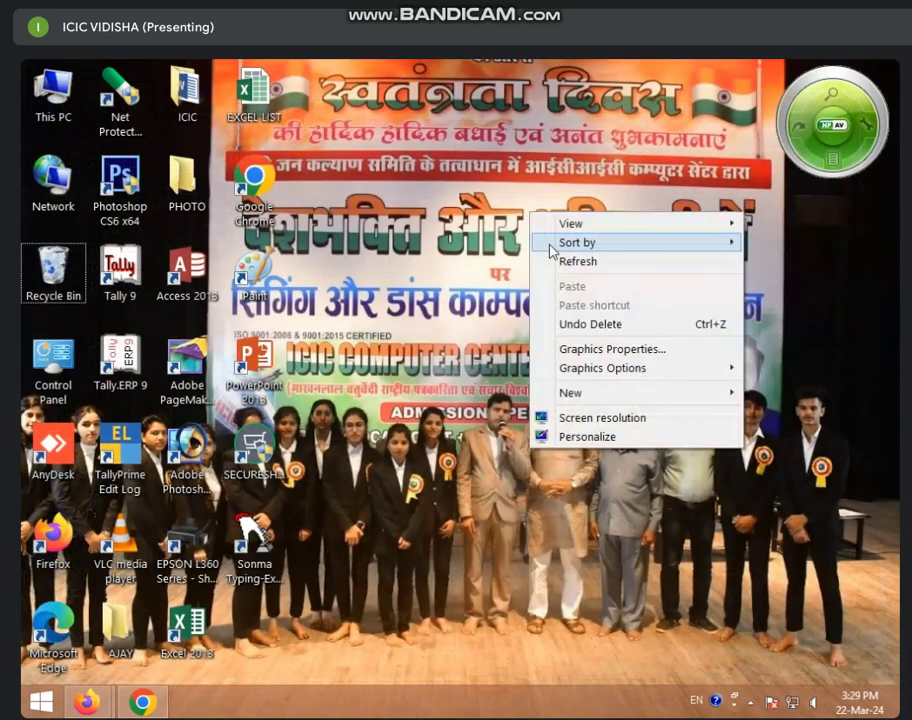
{"action": "right_click", "coordinate": [485, 220]}
{"action": "left_click", "coordinate": [505, 272]}
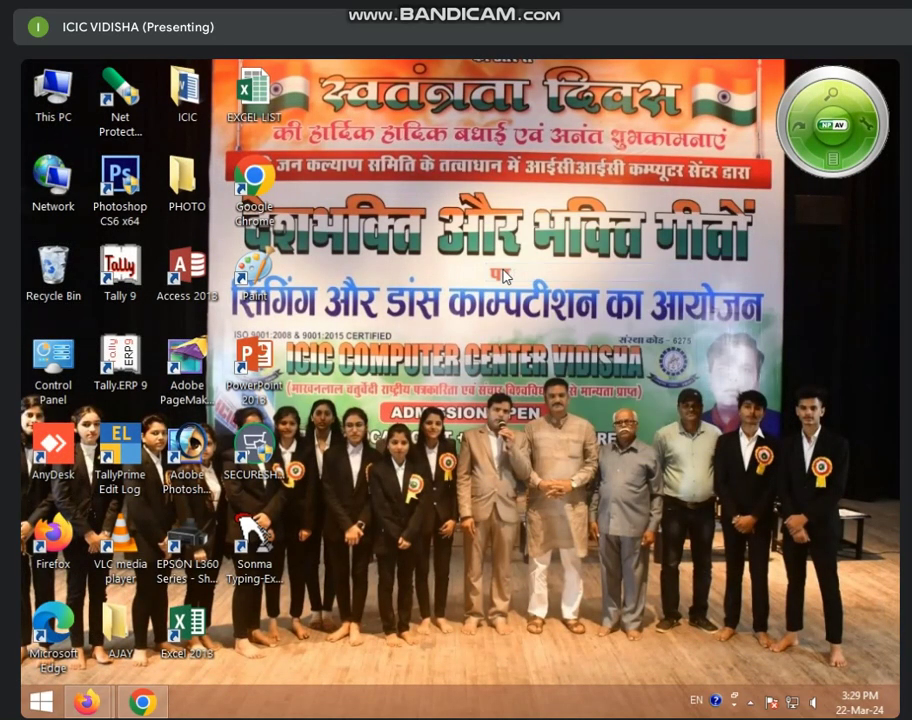